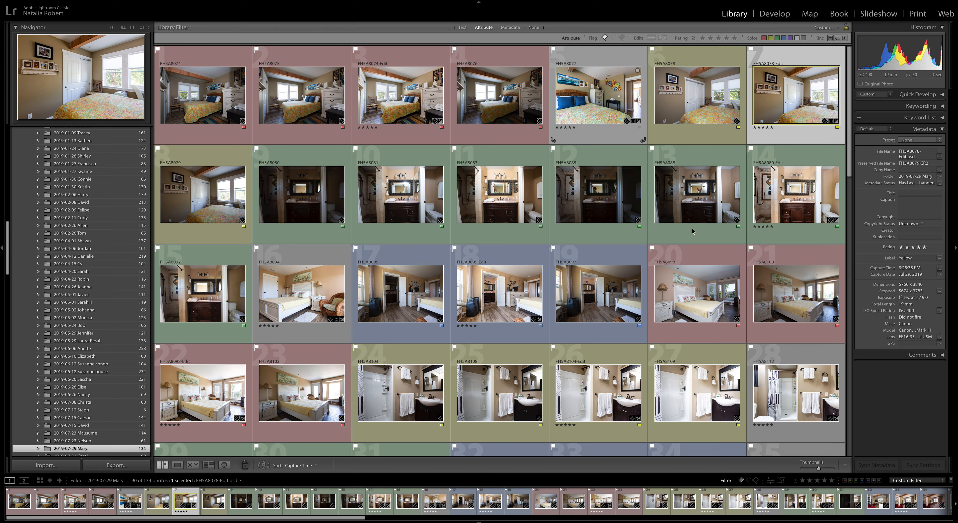
Turn off the flag filter so all 134 photos appear in the grid.
left_click(741, 480)
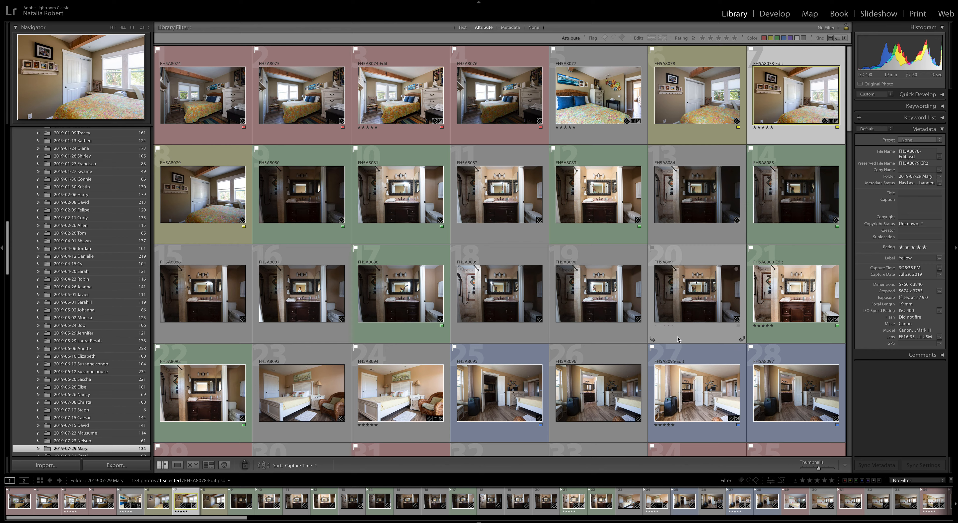
Hide the side panels, module bar and filmstrip with Shift+Tab so the grid fills the window.
key("shift+Tab")
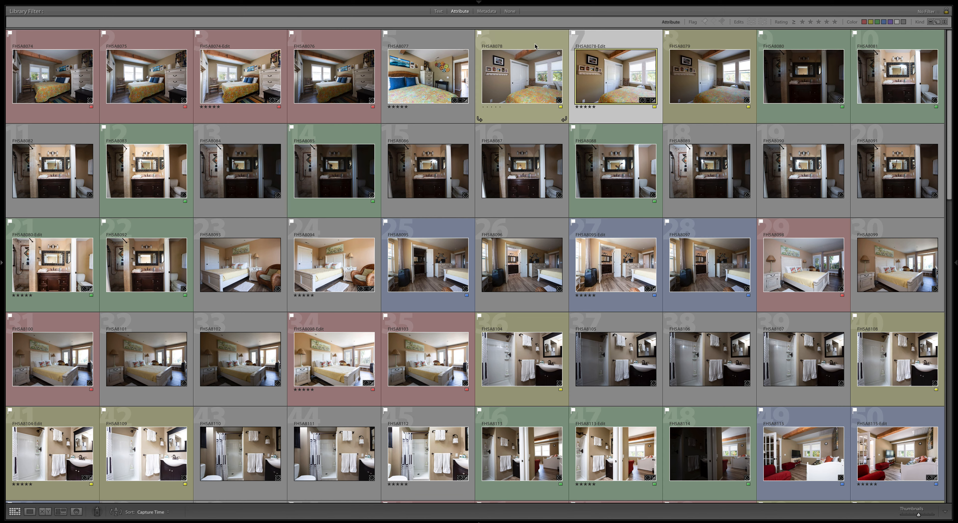
left_click(215, 141)
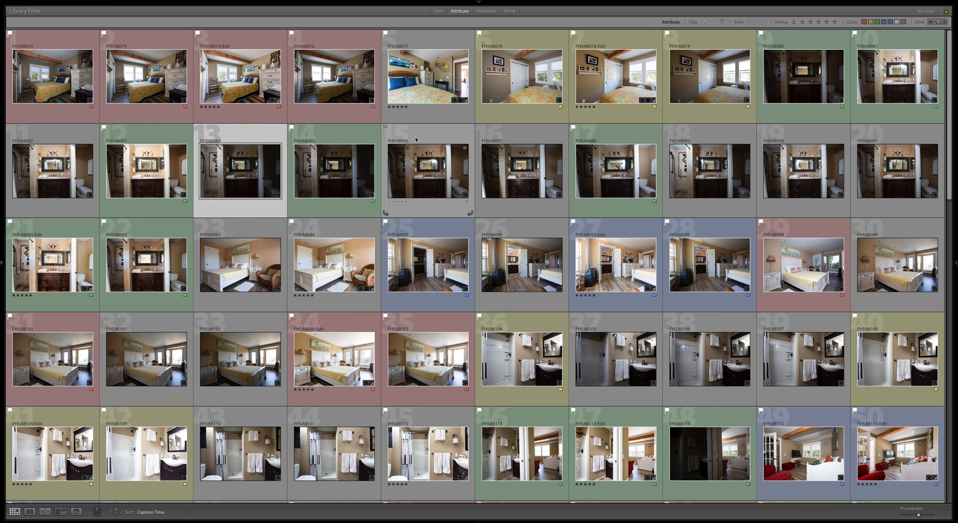
left_click(425, 138)
left_click(531, 143)
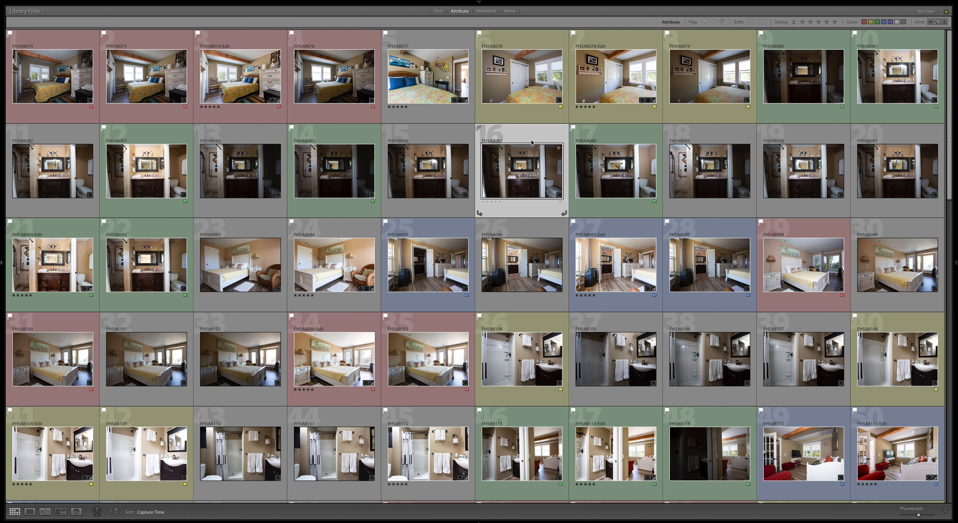
left_click(715, 136)
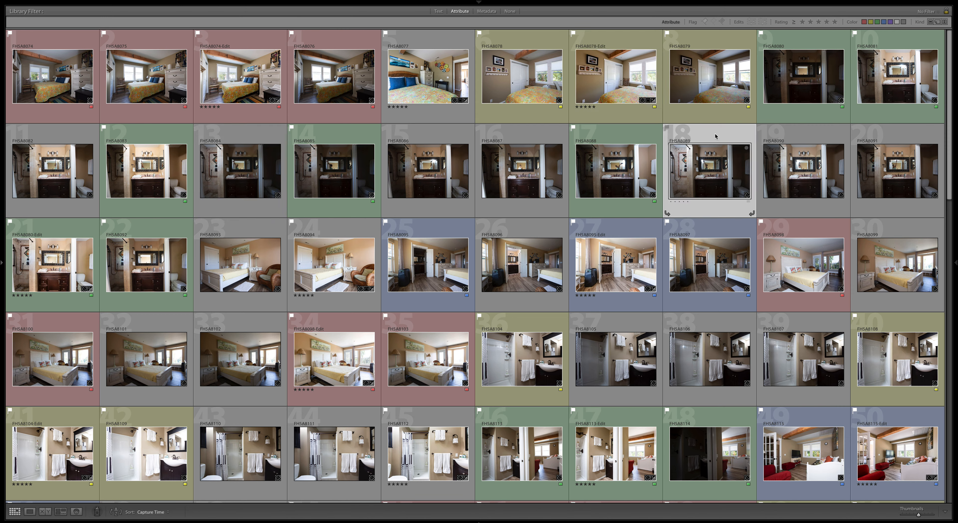
left_click(797, 134)
left_click(890, 139)
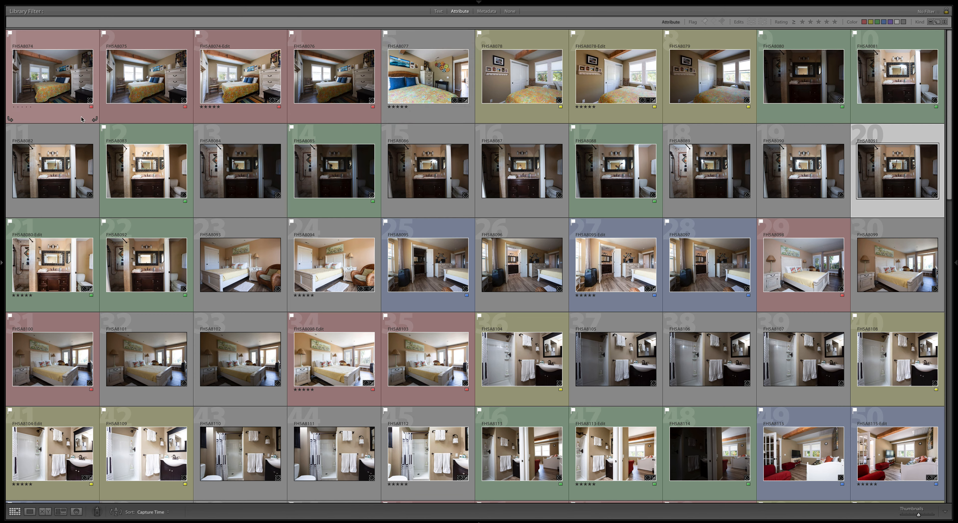
left_click(73, 89)
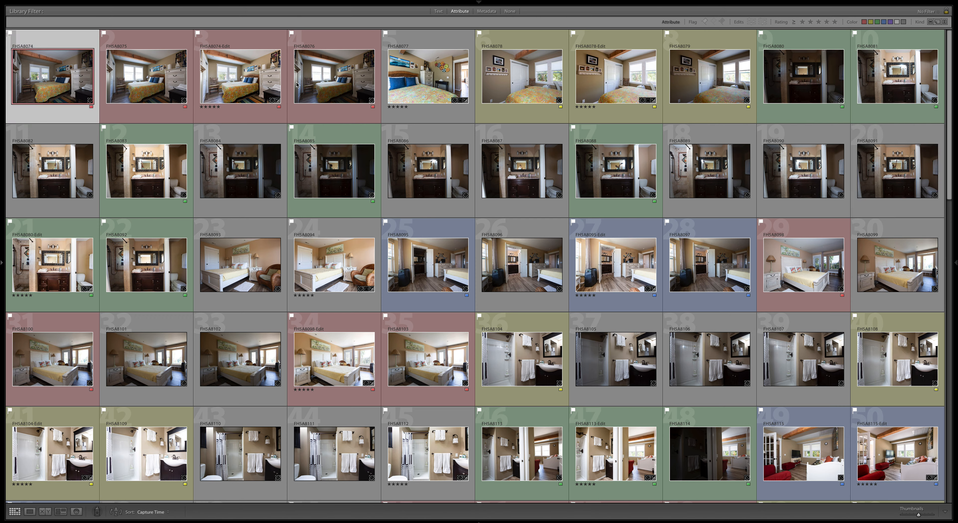
left_click(325, 85, "shift")
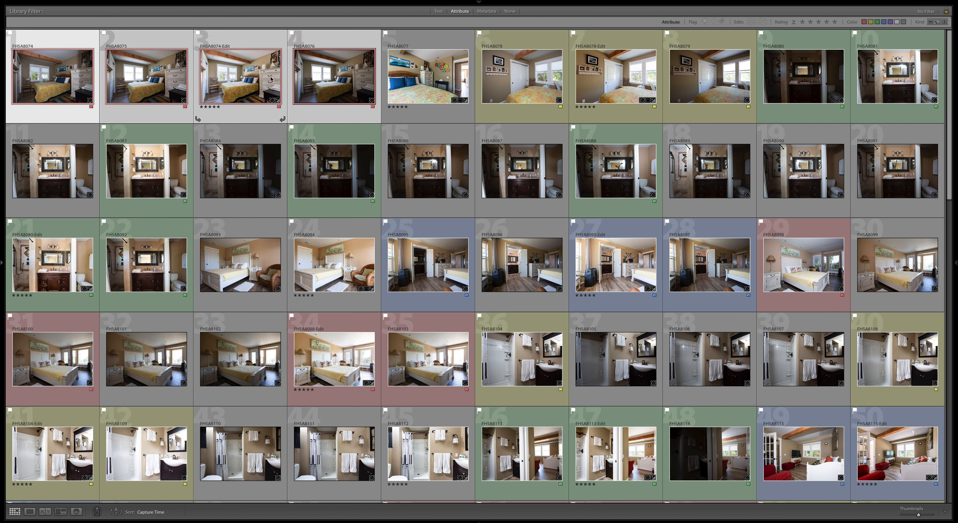
left_click(538, 94)
left_click(714, 87, "shift")
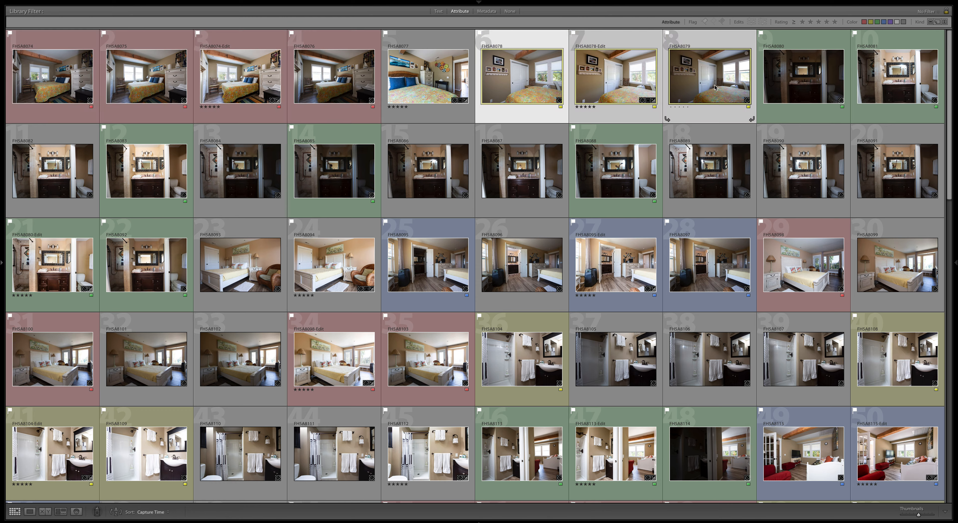
left_click(428, 264)
left_click(656, 263, "super")
left_click(677, 266, "super")
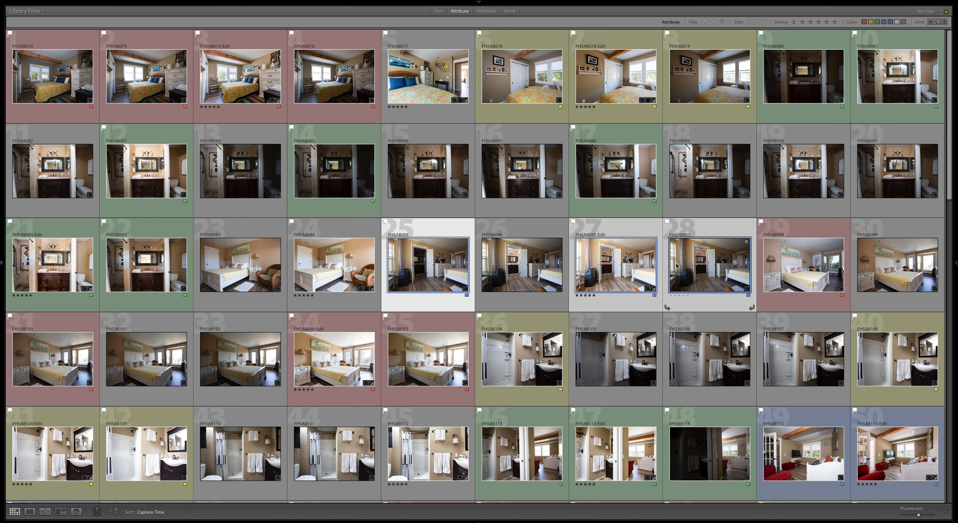
left_click(541, 227)
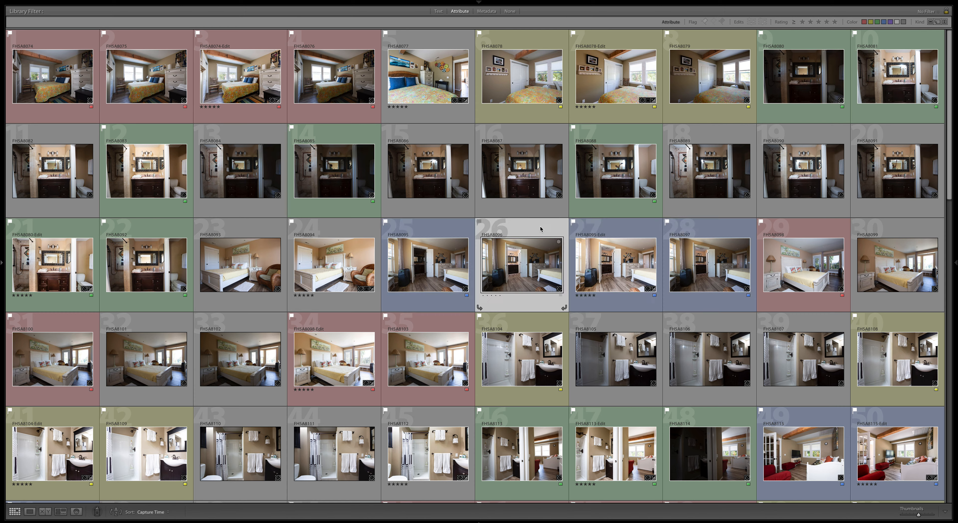
left_click(611, 229)
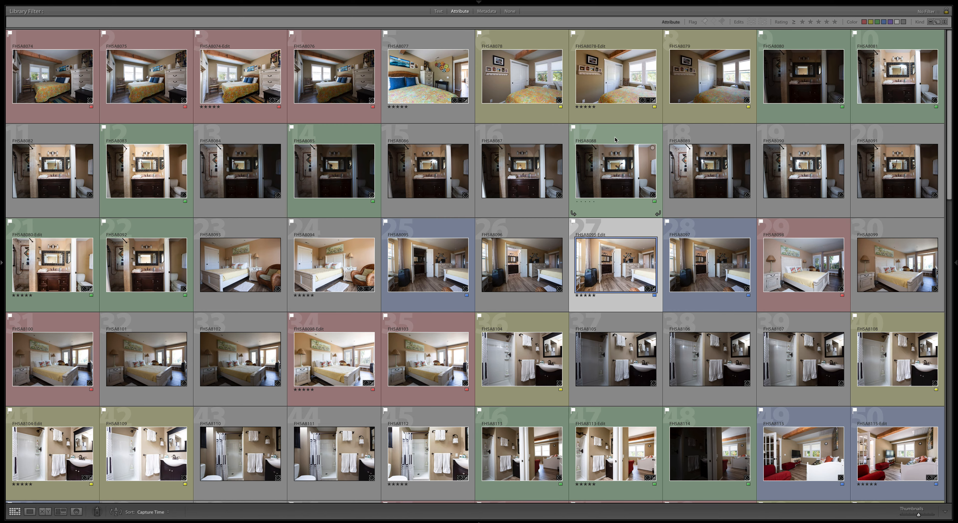
Filter the full-window grid to Flagged photos only and scroll through the results.
key("shift+Tab")
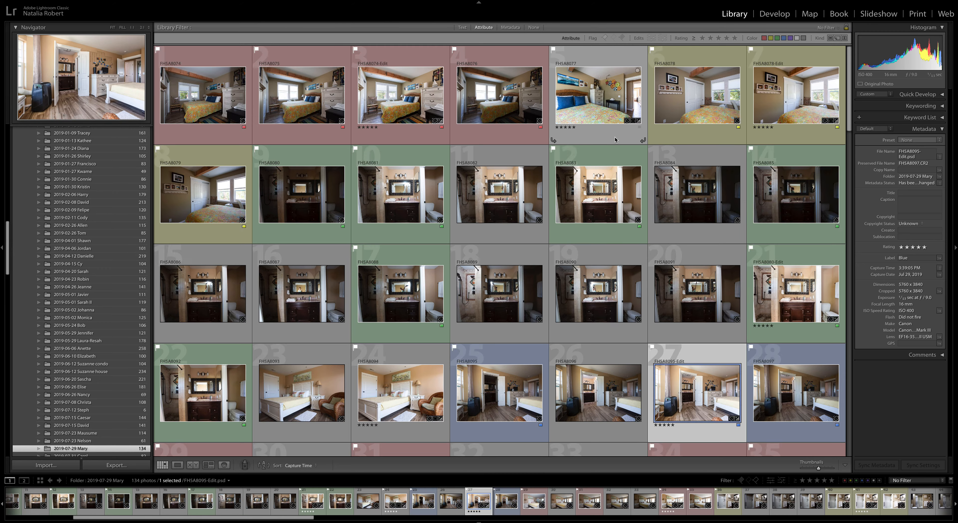
key("shift+Tab")
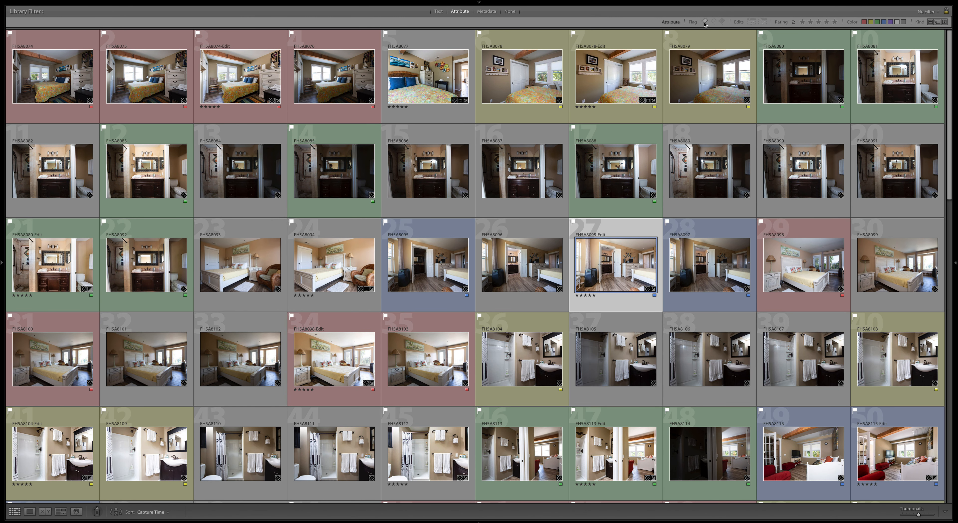
left_click(704, 22)
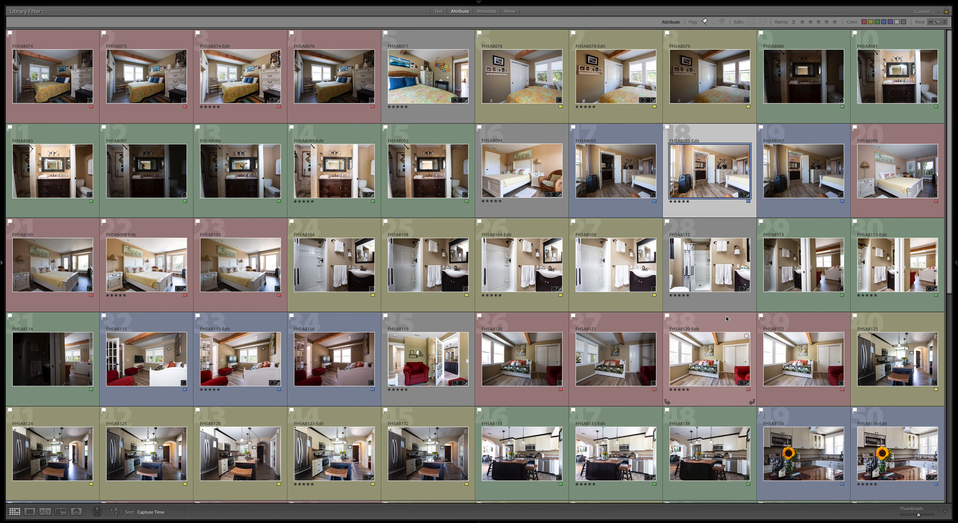
scroll(726, 318, "down", 10)
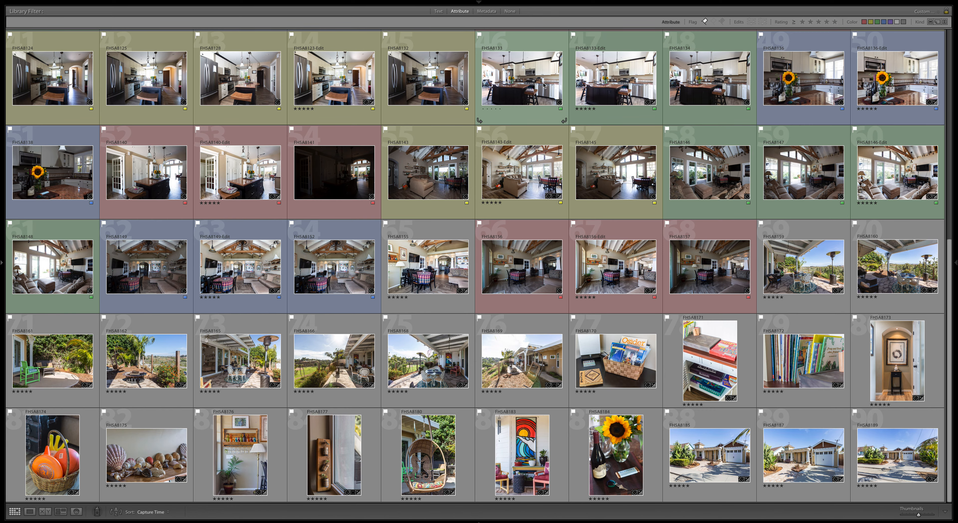
scroll(543, 85, "up", 10)
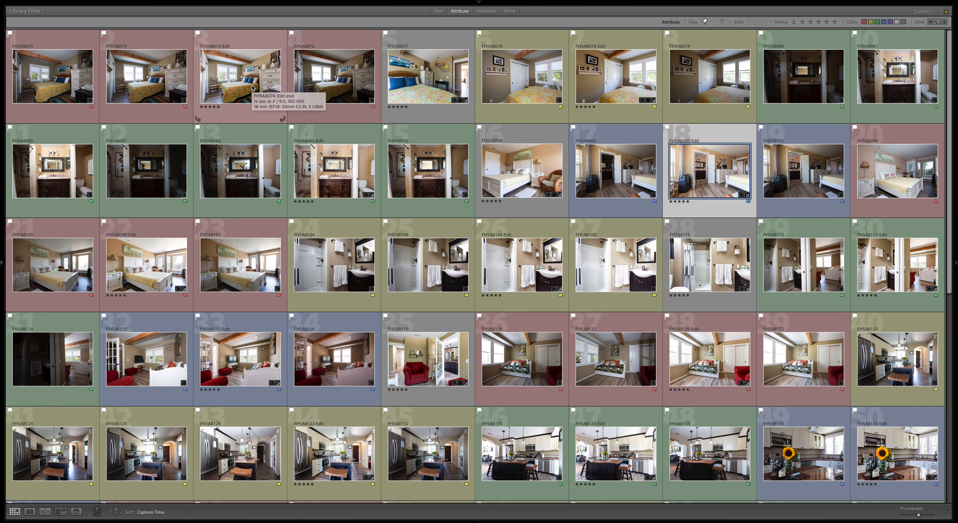
Narrow the flagged photos to unlabelled ones and rate all 27 of them 5 stars.
left_click(904, 23)
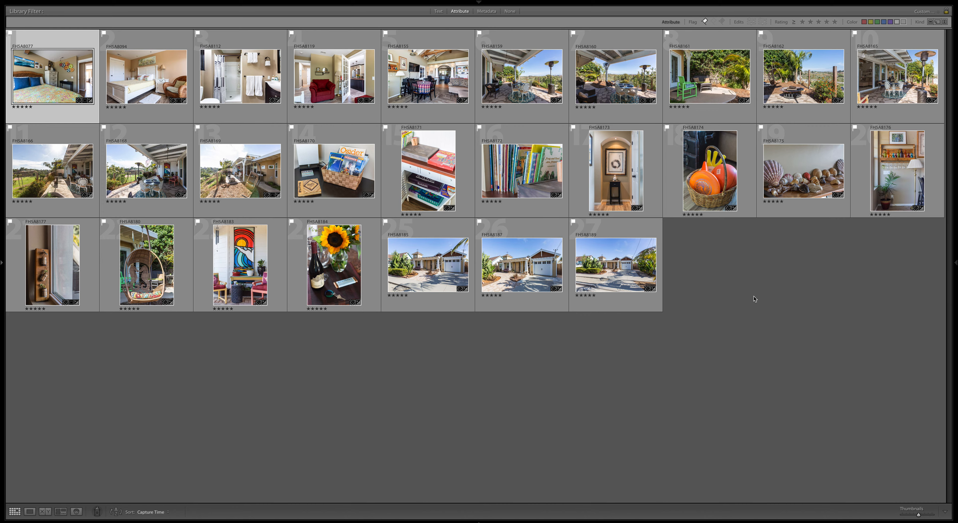
key("ctrl+a")
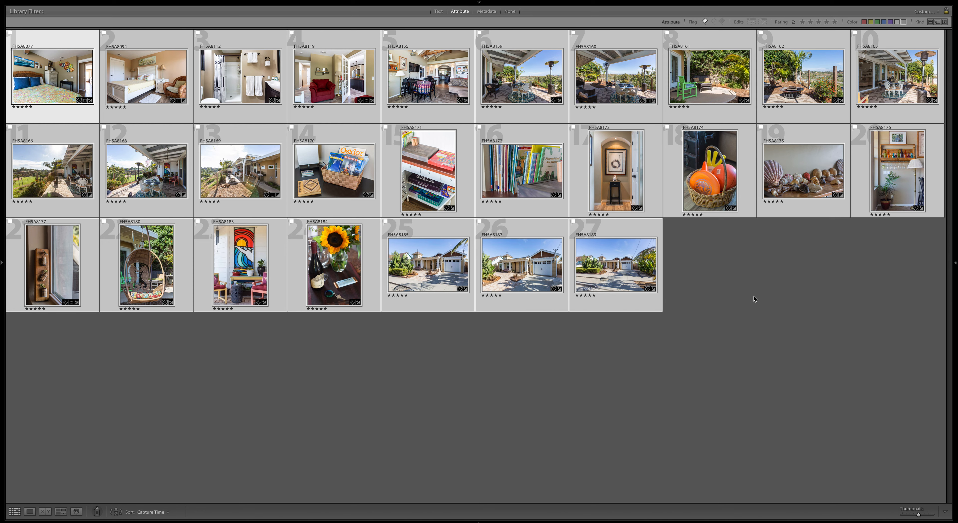
key("5")
left_click(701, 253)
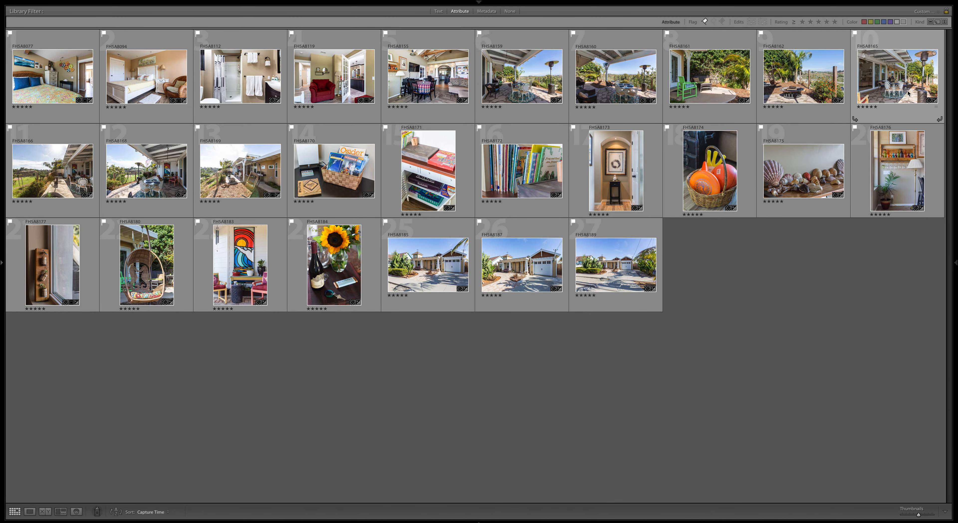
Turn off the No Label colour filter and add FH5A8075 and FH5A8076 to the selection.
left_click(903, 22)
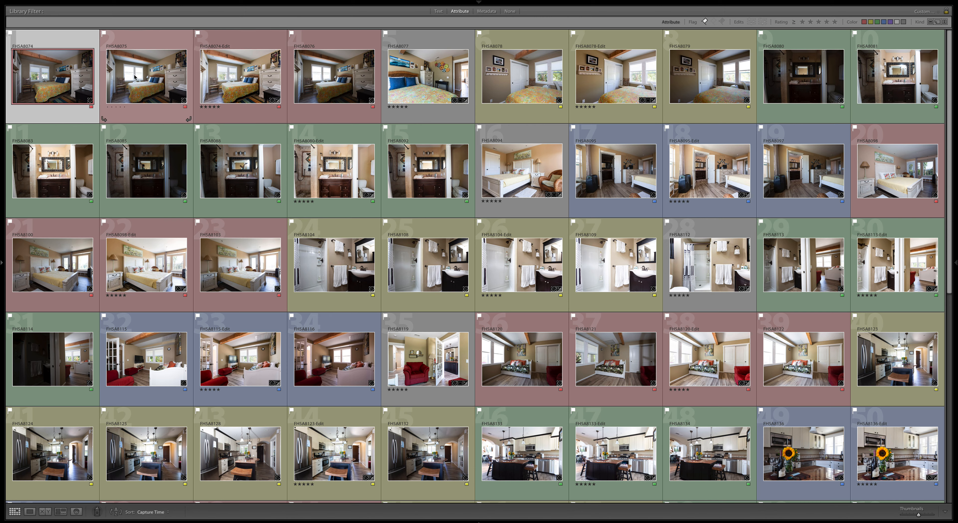
left_click(144, 77, "ctrl")
left_click(307, 83, "ctrl")
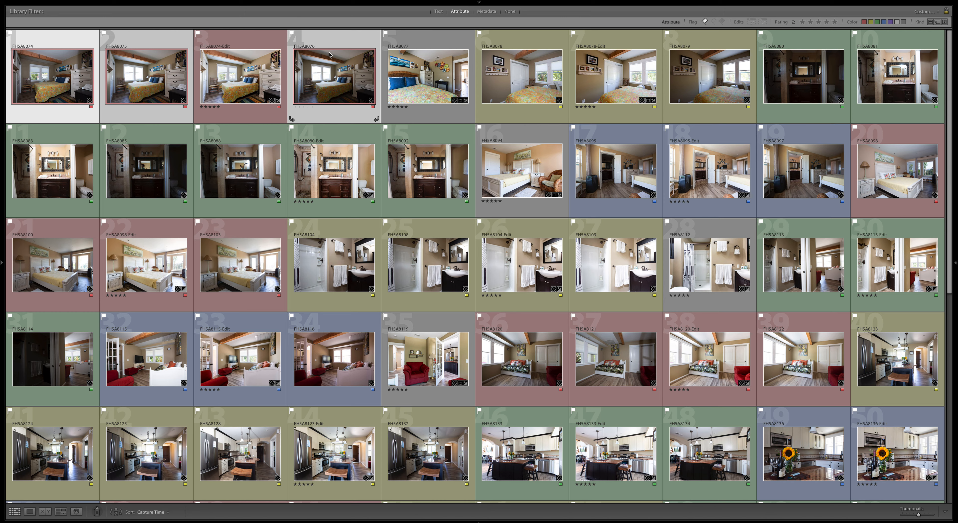
Look over the Edit In Photoshop options, then select FH5A8074-Edit on its own.
right_click(141, 74)
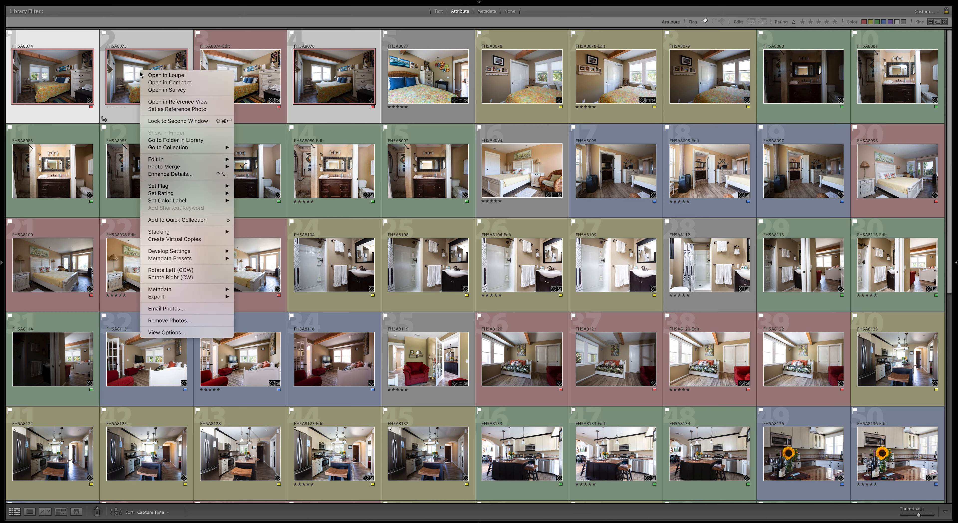
mouse_move(183, 161)
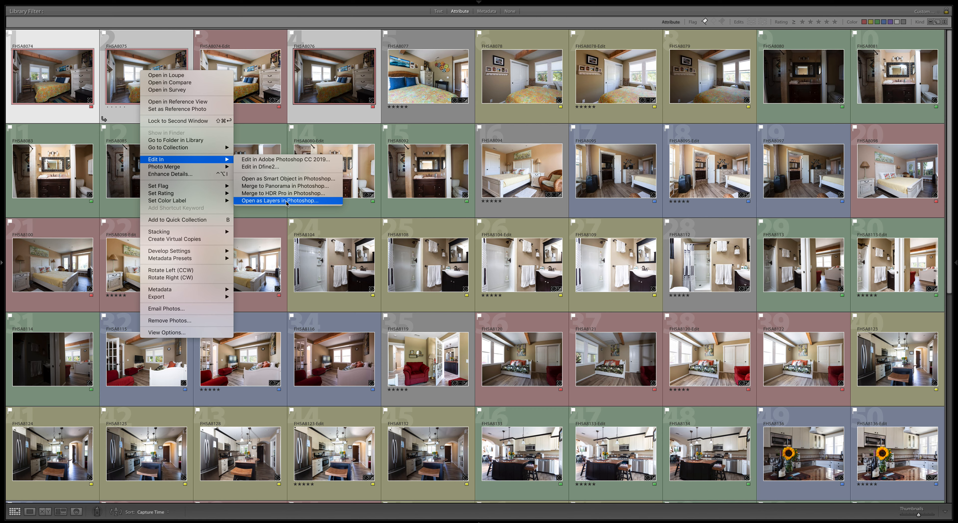
left_click(264, 85)
left_click(241, 73)
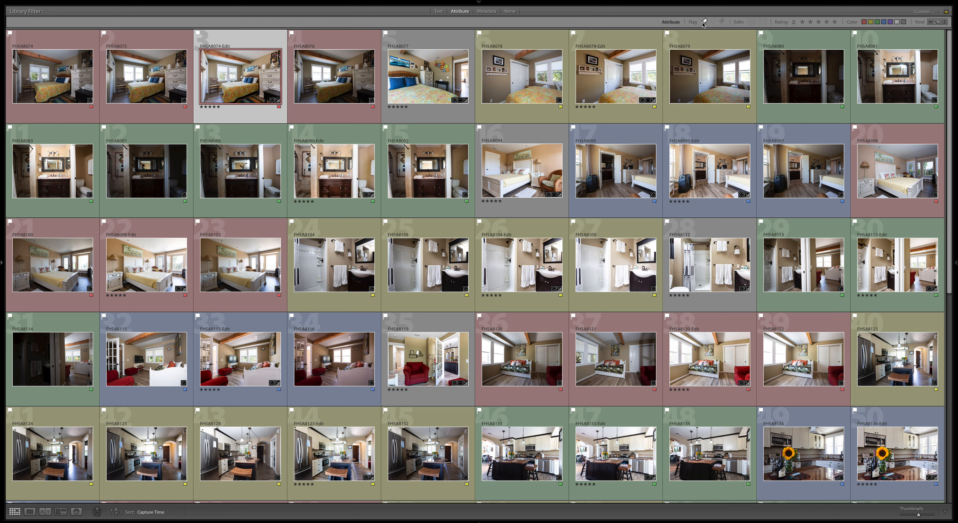
Filter to five-star photos, select FH5A8074-Edit and restore the side panels and filmstrip.
left_click(835, 22)
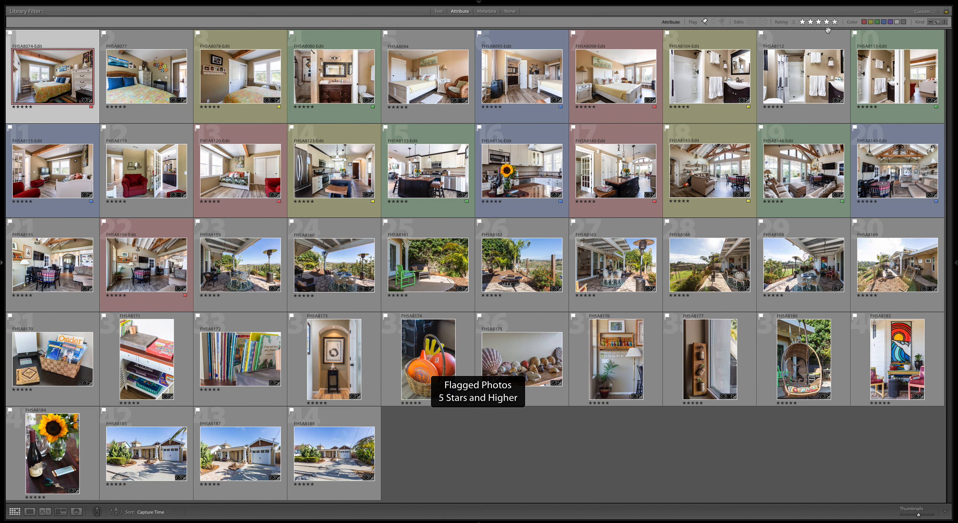
left_click(623, 444)
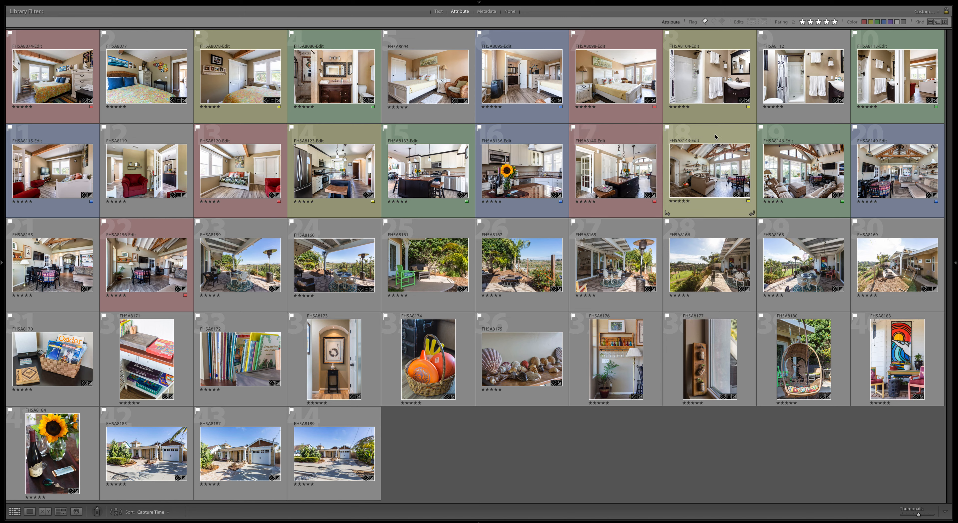
left_click(85, 78)
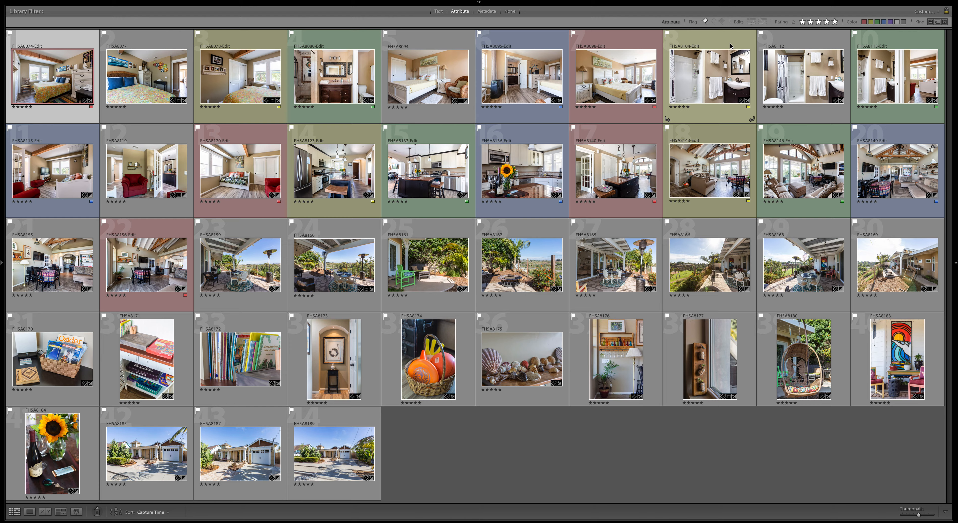
key("shift+Tab")
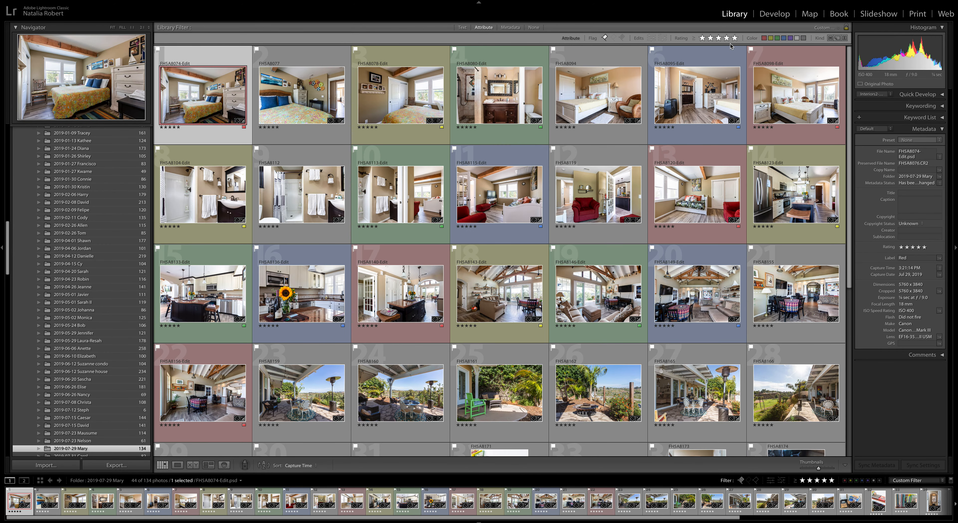
left_click(774, 14)
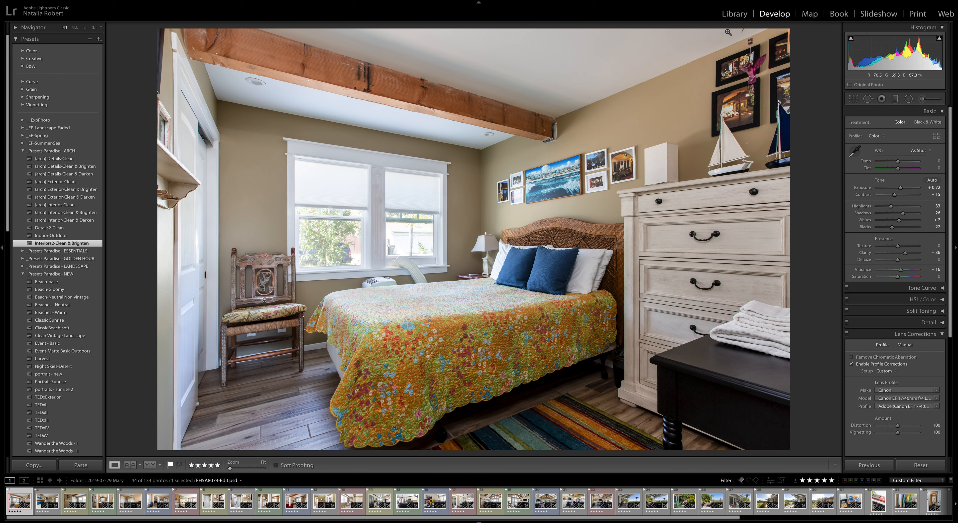
left_click(729, 18)
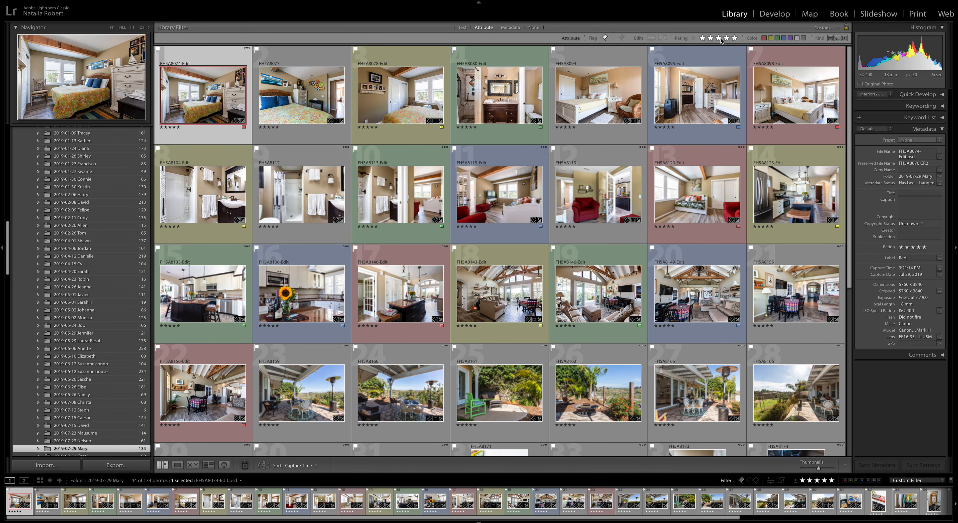
scroll(635, 397, "down", 5)
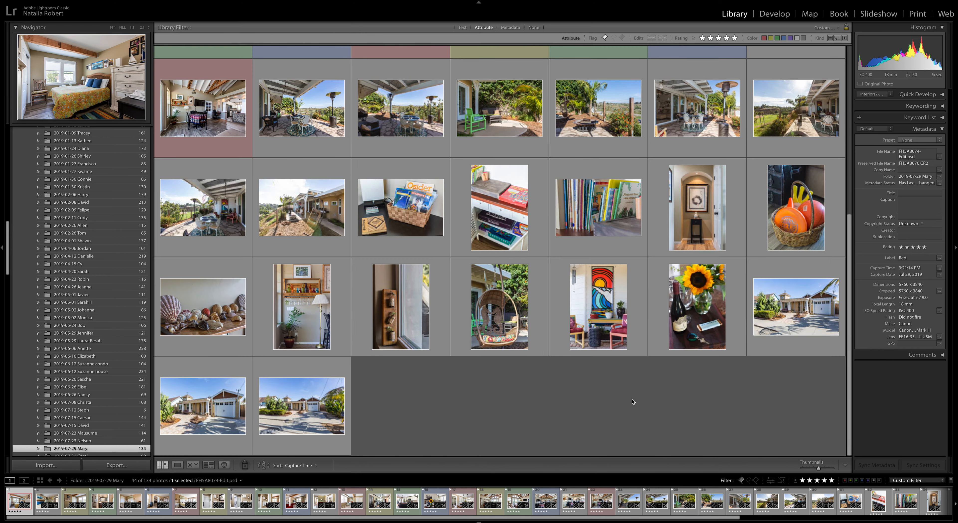
left_click(601, 418)
scroll(602, 418, "up", 5)
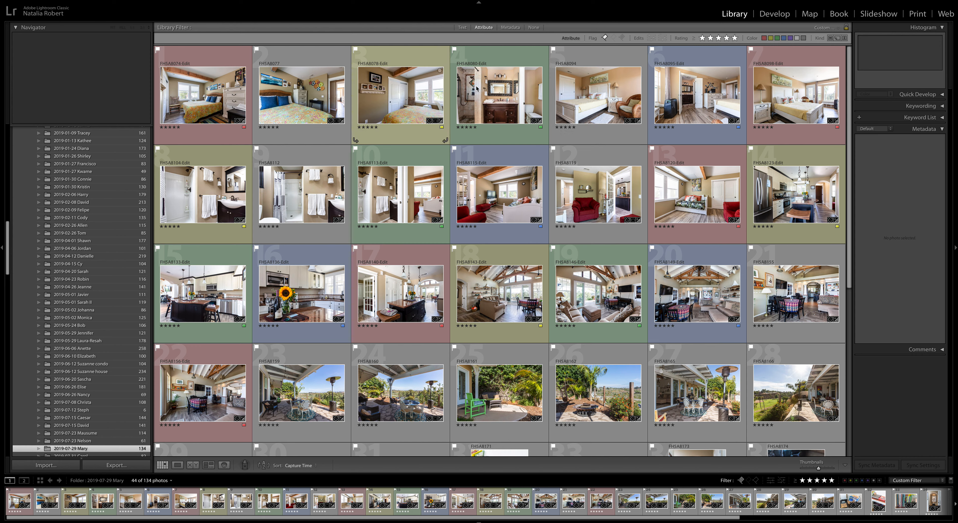
Turn off the Rating filter to show all 90 flagged photos and select FH5A8074-Edit.
left_click(735, 38)
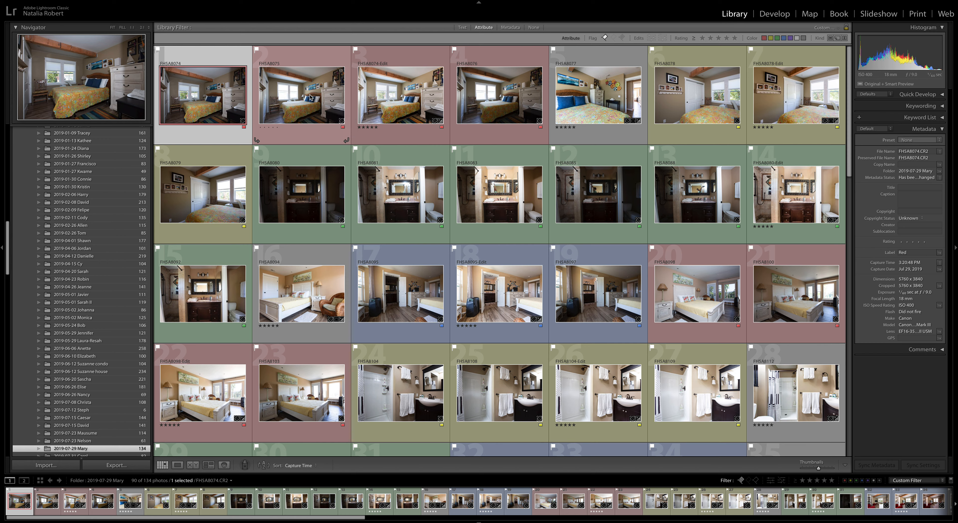
left_click(430, 80)
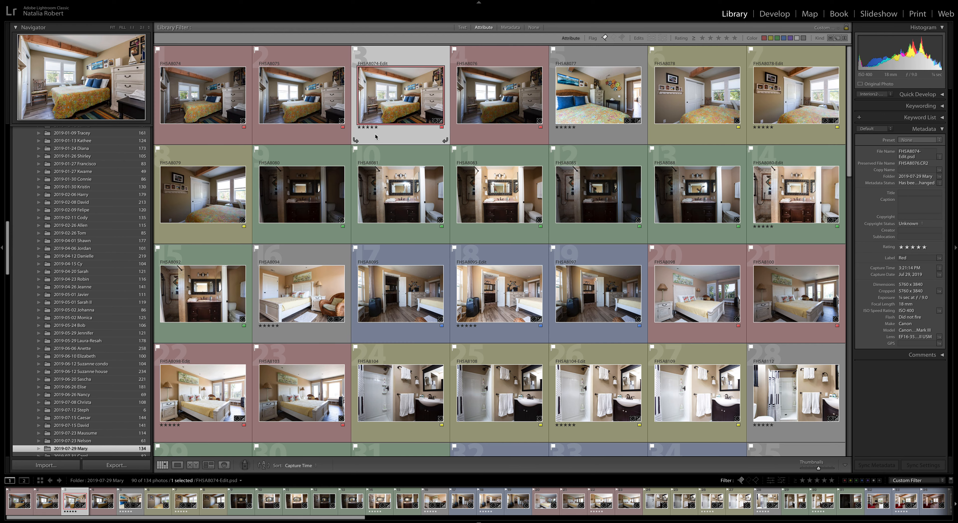
Set the Rating filter back to five stars.
left_click(734, 38)
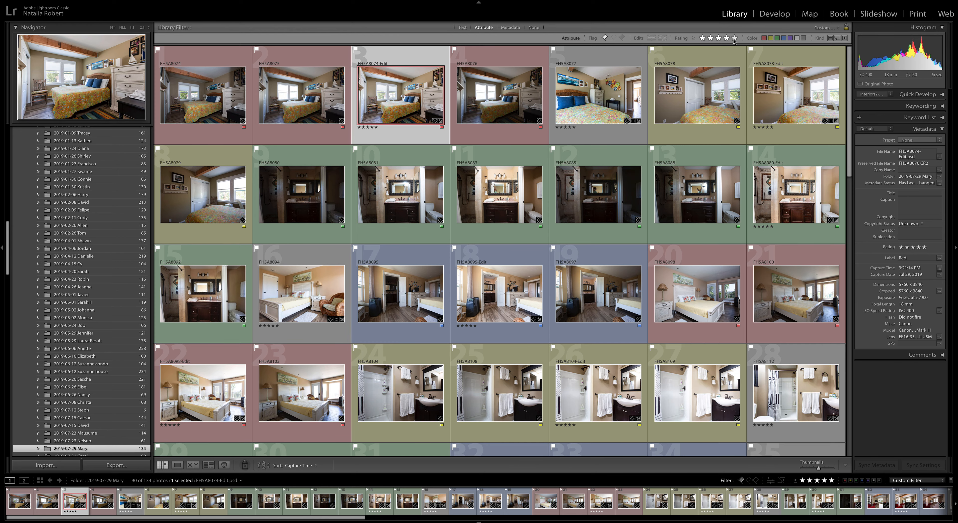